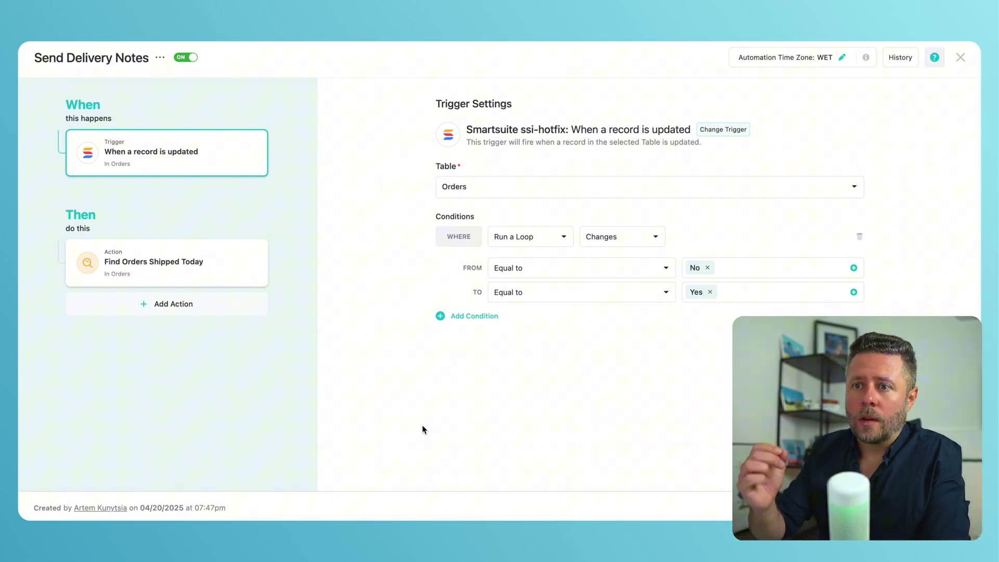
Show the Find Orders Shipped Today step's conditions: Status Shipped and Date Shipped today
{"action": "left_click", "coordinate": [239, 269]}
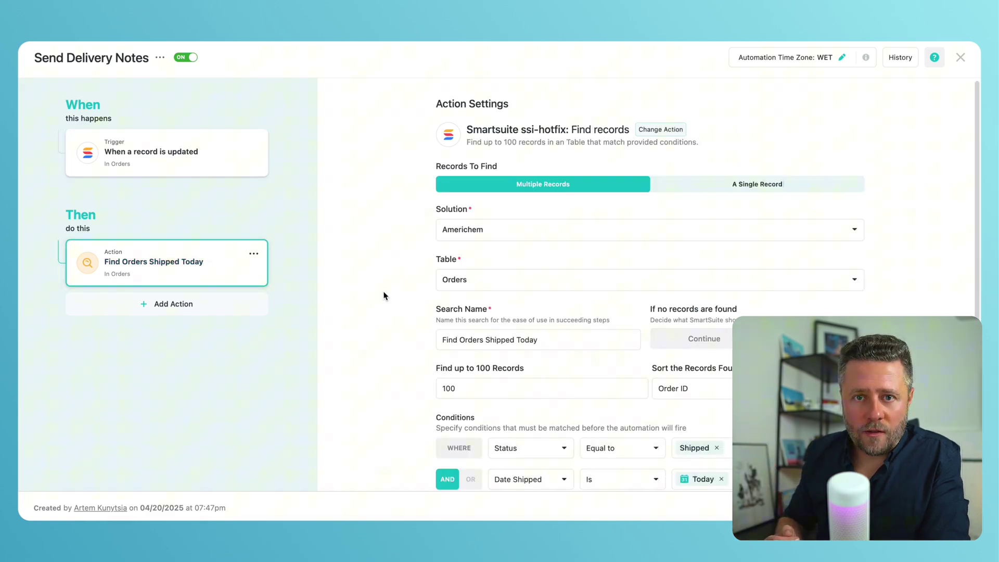
{"action": "scroll", "coordinate": [382, 318], "scroll_direction": "down", "scroll_amount": 2}
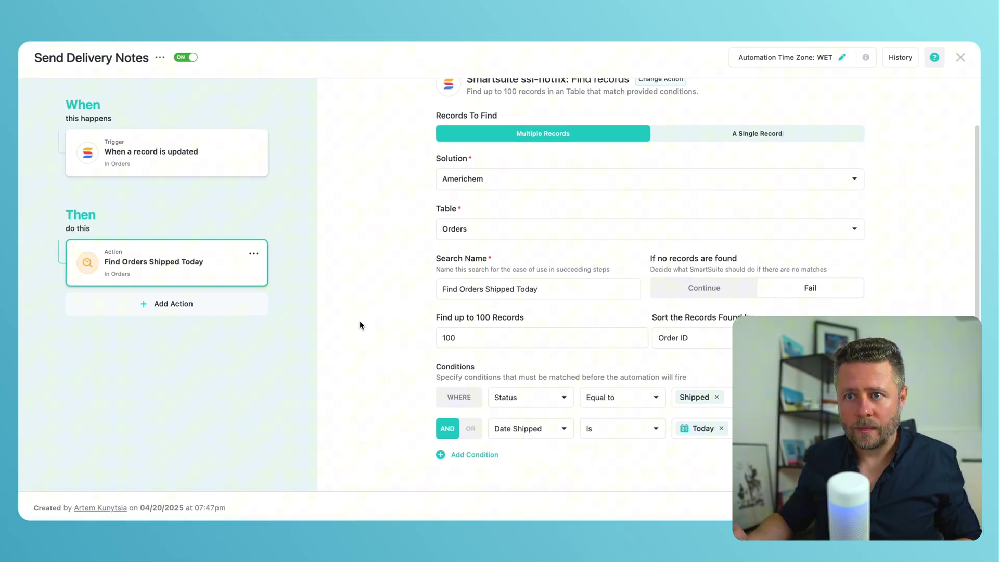
Add a looping group 'Process Shipped Orders' that iterates over the Find Orders Shipped Today results
{"action": "left_click", "coordinate": [167, 304]}
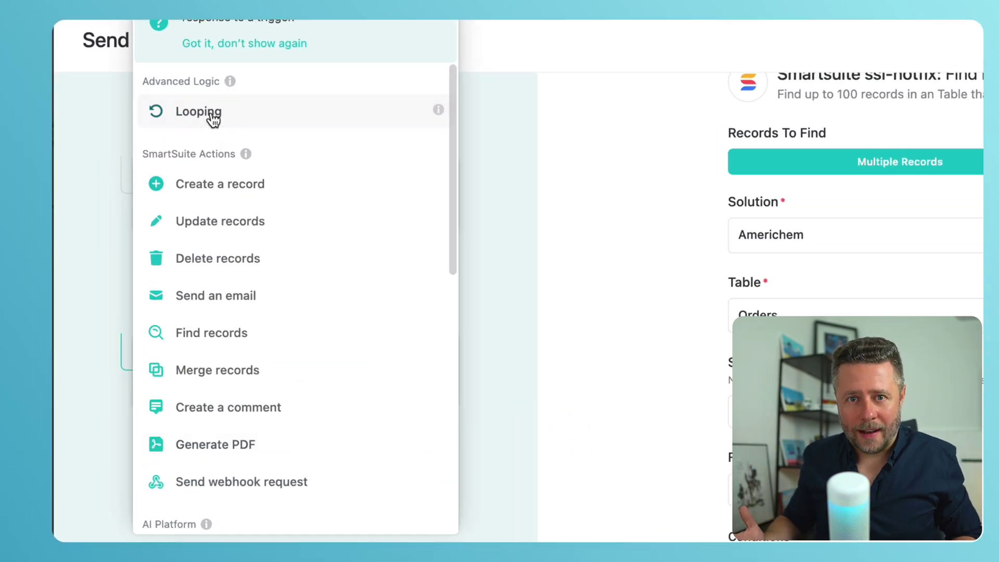
{"action": "left_click", "coordinate": [214, 119]}
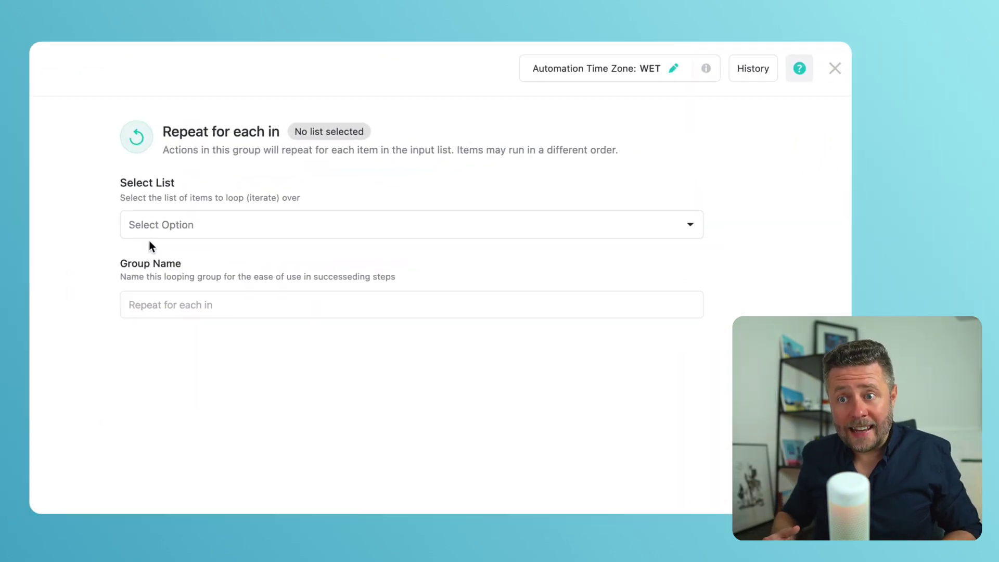
{"action": "left_click", "coordinate": [346, 230]}
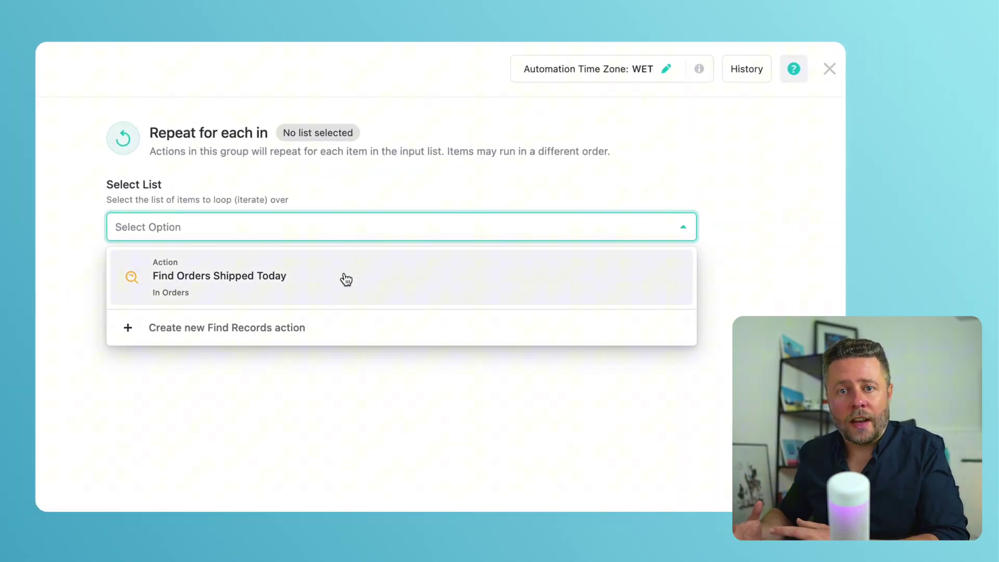
{"action": "left_click", "coordinate": [346, 279]}
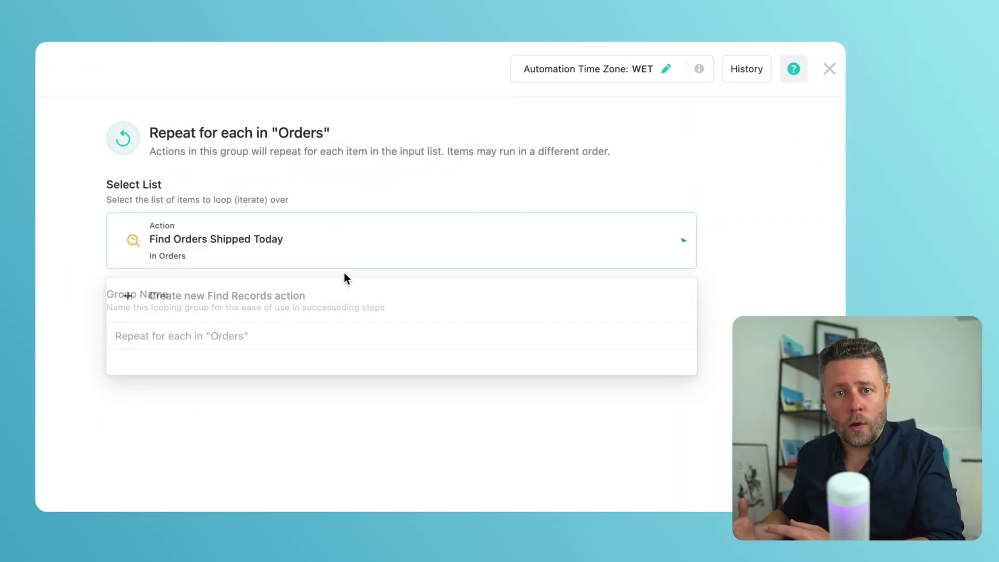
{"action": "left_click", "coordinate": [312, 329]}
{"action": "triple_click", "coordinate": [312, 331]}
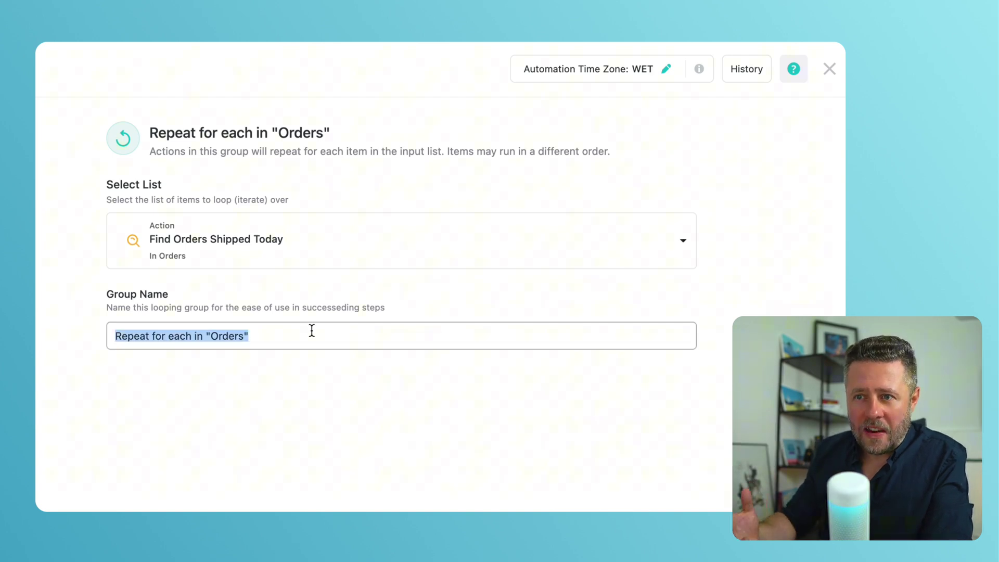
{"action": "type", "text": "Process Shipped Orders"}
{"action": "left_click", "coordinate": [317, 402]}
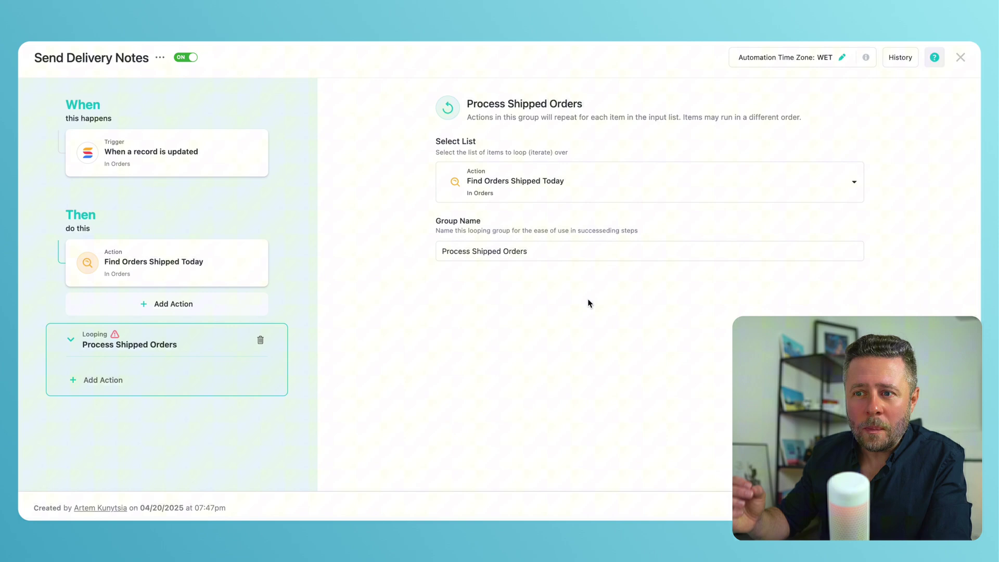
Add a Send an email step inside the loop, addressed to the current order's Contact Email
{"action": "left_click", "coordinate": [110, 385]}
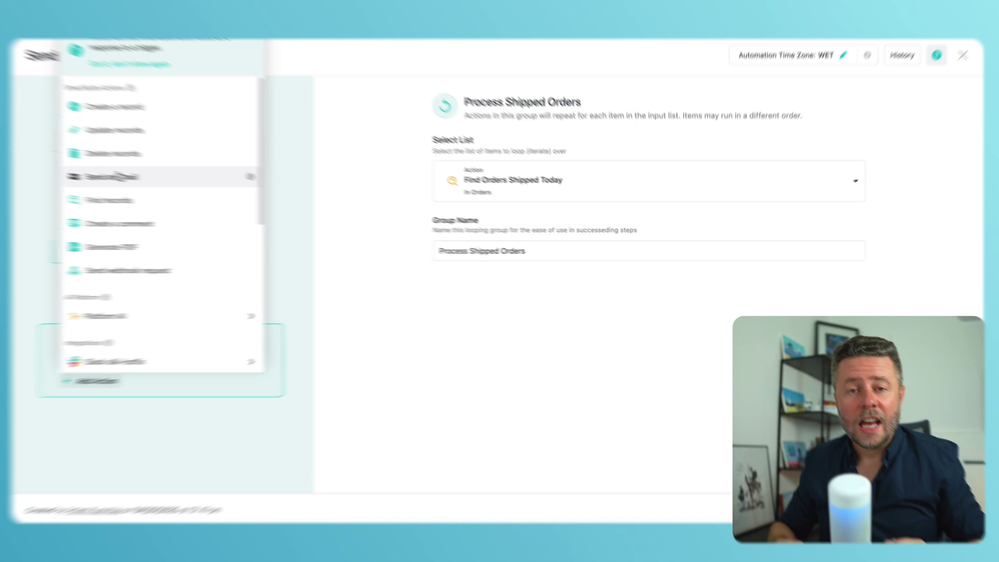
{"action": "left_click", "coordinate": [123, 180]}
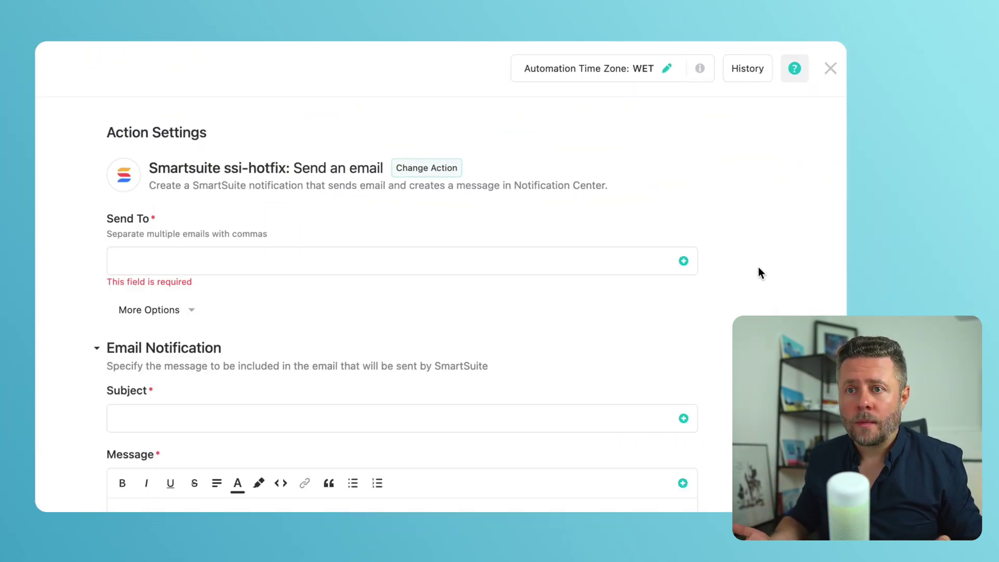
{"action": "left_click", "coordinate": [684, 261]}
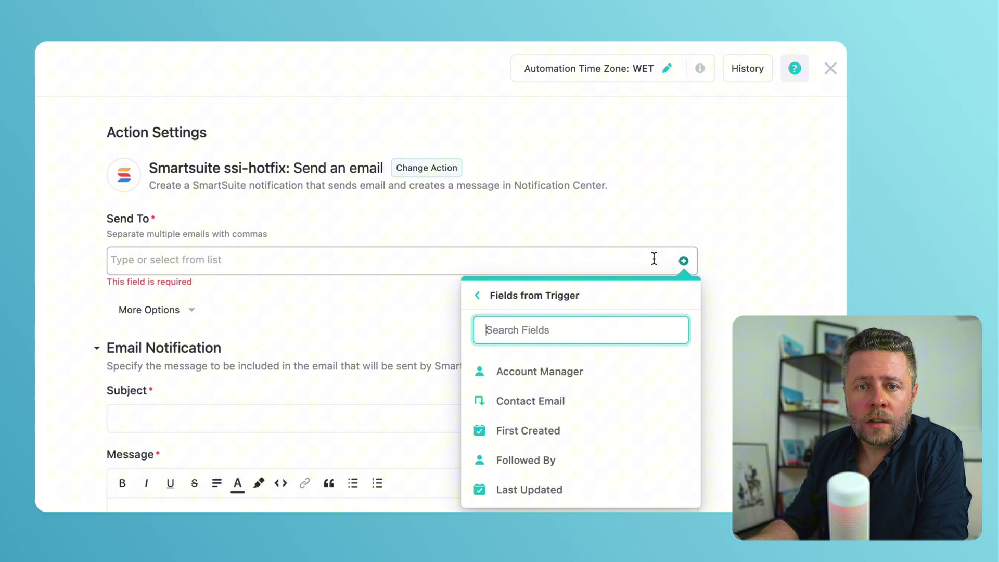
{"action": "left_click", "coordinate": [574, 301]}
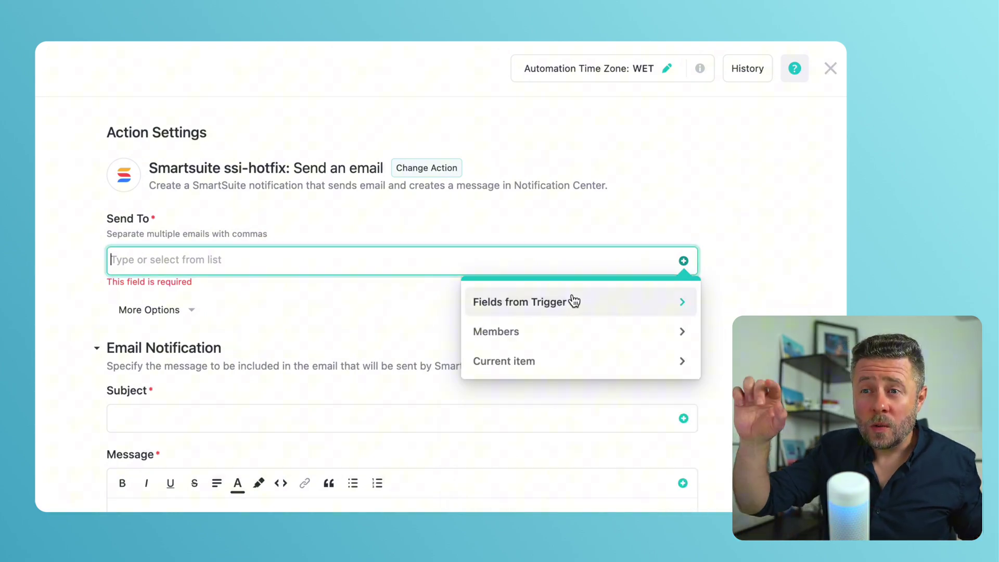
{"action": "left_click", "coordinate": [576, 366]}
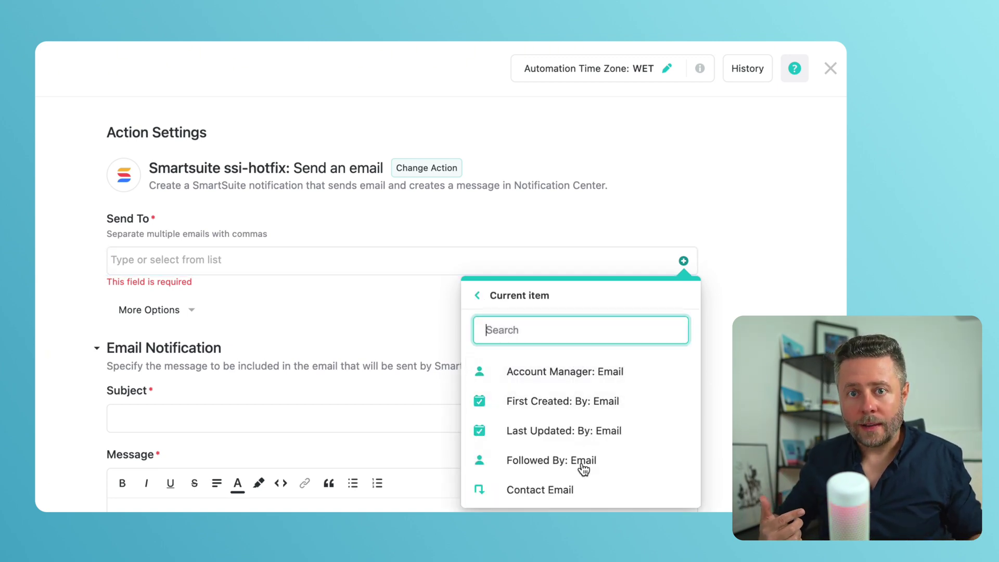
{"action": "left_click", "coordinate": [574, 494]}
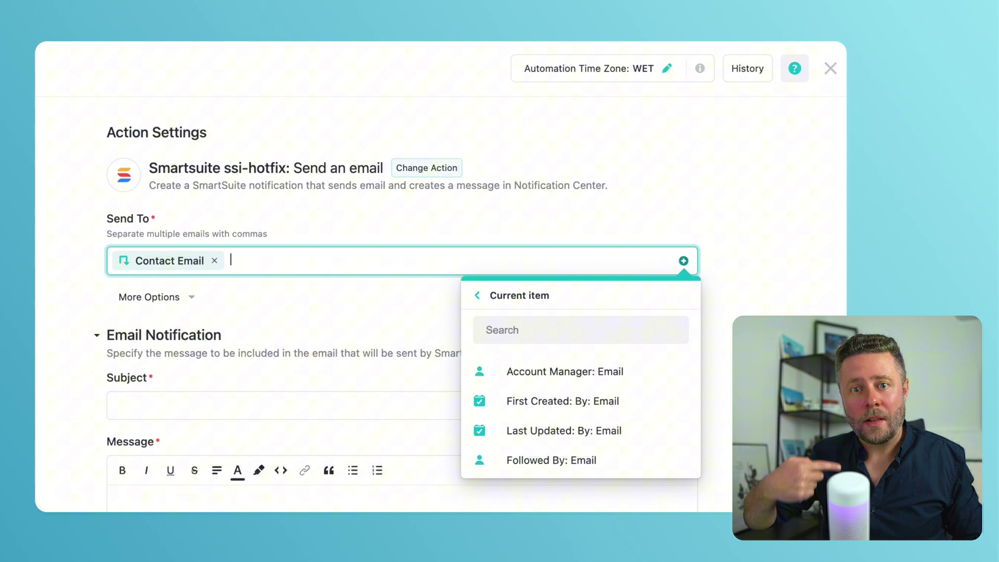
{"action": "left_click", "coordinate": [573, 486]}
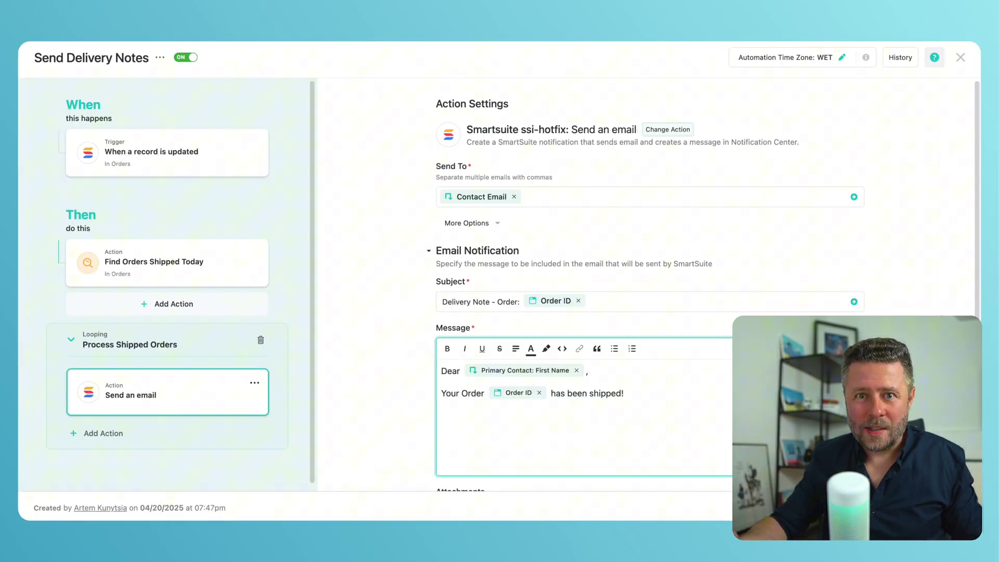
Add an Update records step in the loop that targets the Find Orders Shipped Today records
{"action": "left_click", "coordinate": [109, 434]}
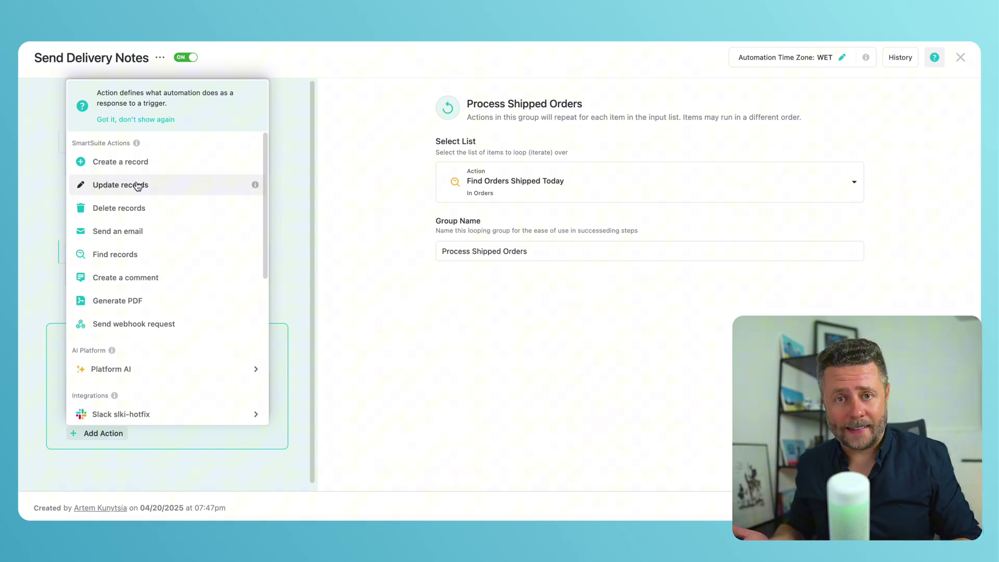
{"action": "left_click", "coordinate": [136, 188]}
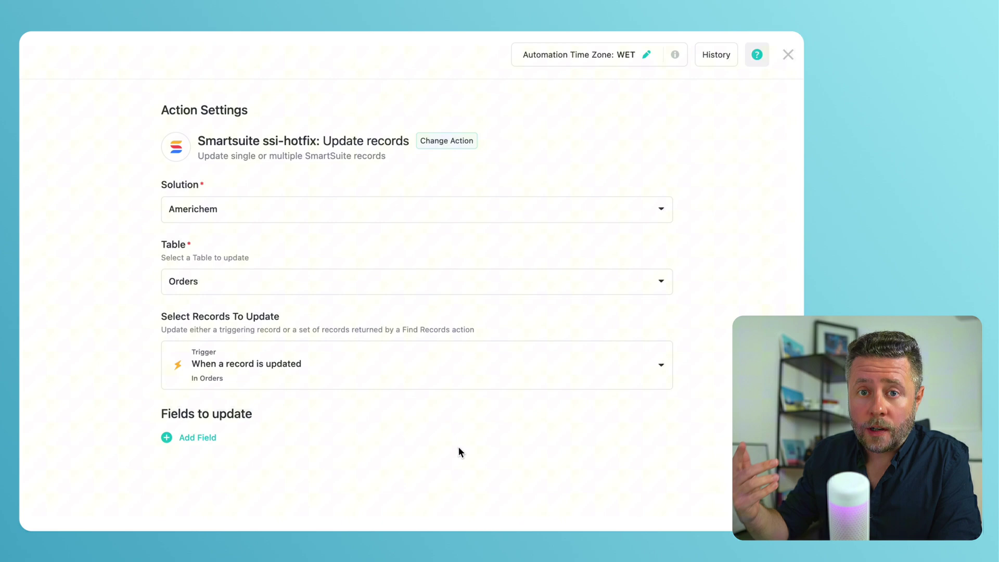
{"action": "left_click", "coordinate": [412, 385]}
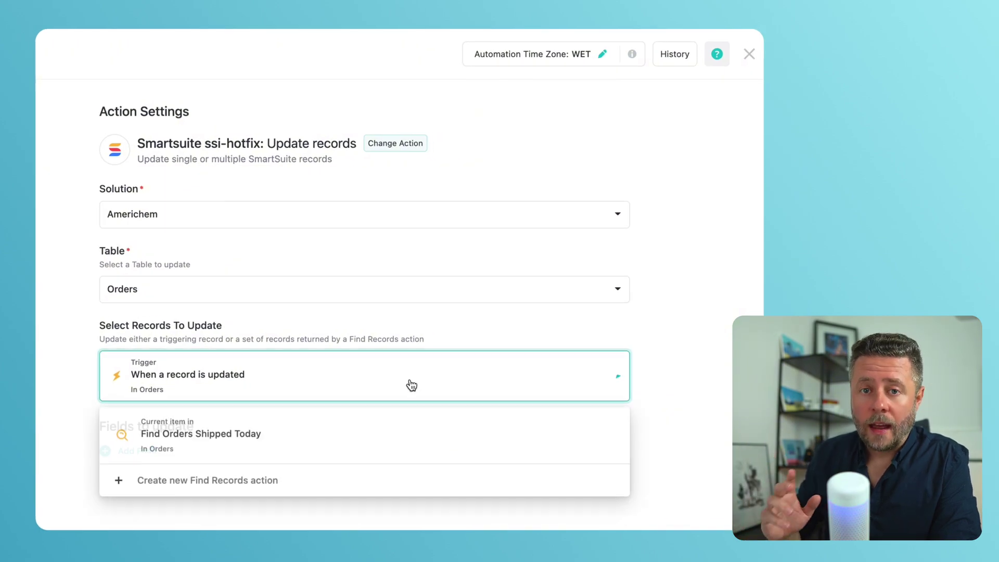
{"action": "left_click", "coordinate": [415, 435]}
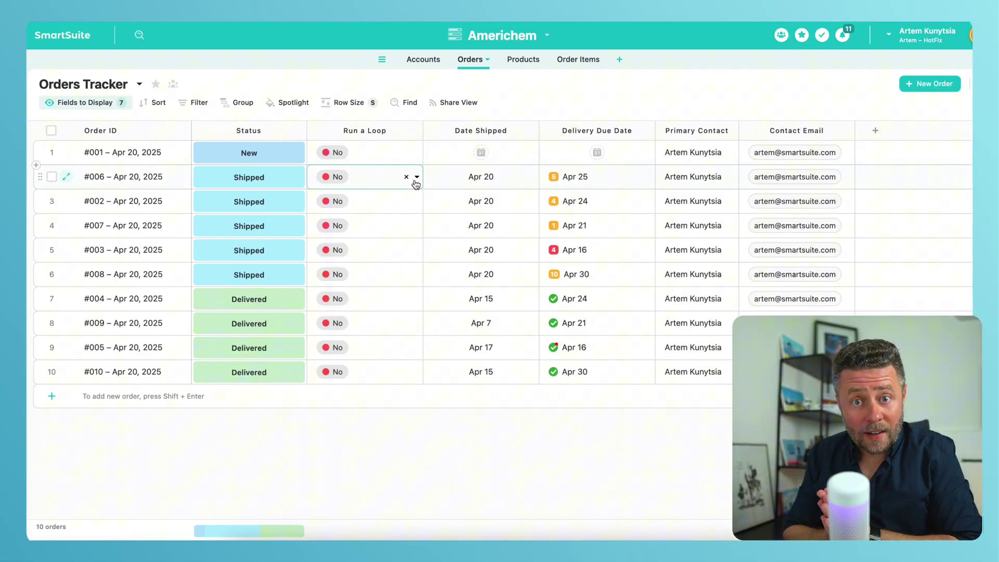
Set order #006's Run a Loop to Yes to trigger the shipped-orders automation
{"action": "left_click", "coordinate": [417, 179]}
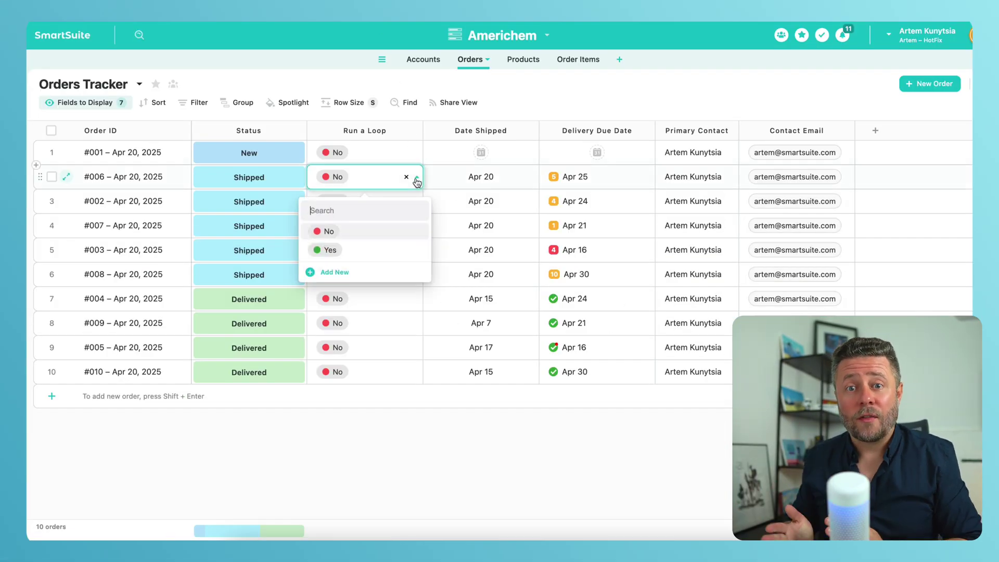
{"action": "left_click", "coordinate": [408, 250]}
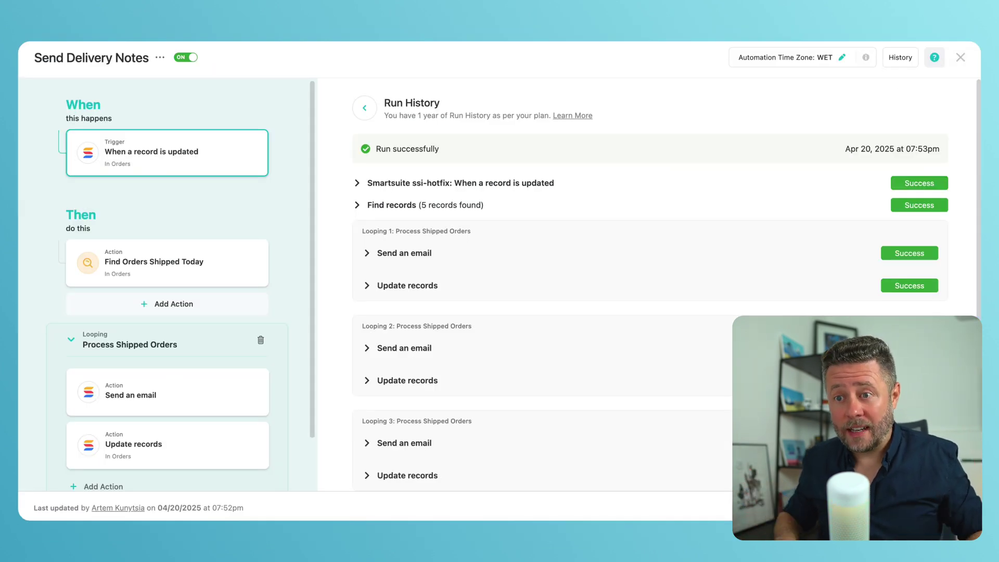
{"action": "scroll", "coordinate": [724, 353], "scroll_direction": "down", "scroll_amount": 4}
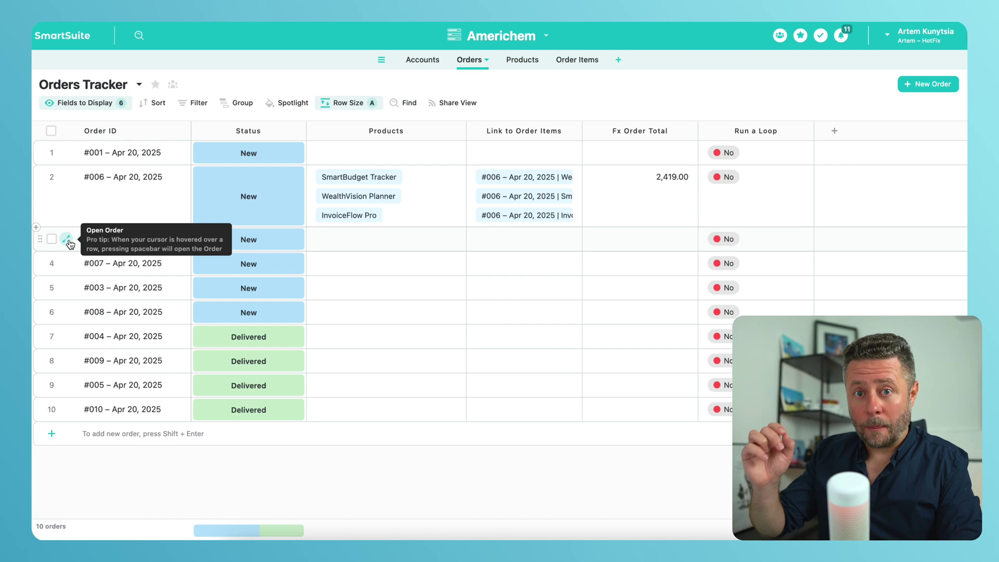
Open order #002 and link the InvoiceFlow Pro and CreditScore Insights products to it
{"action": "left_click", "coordinate": [67, 240]}
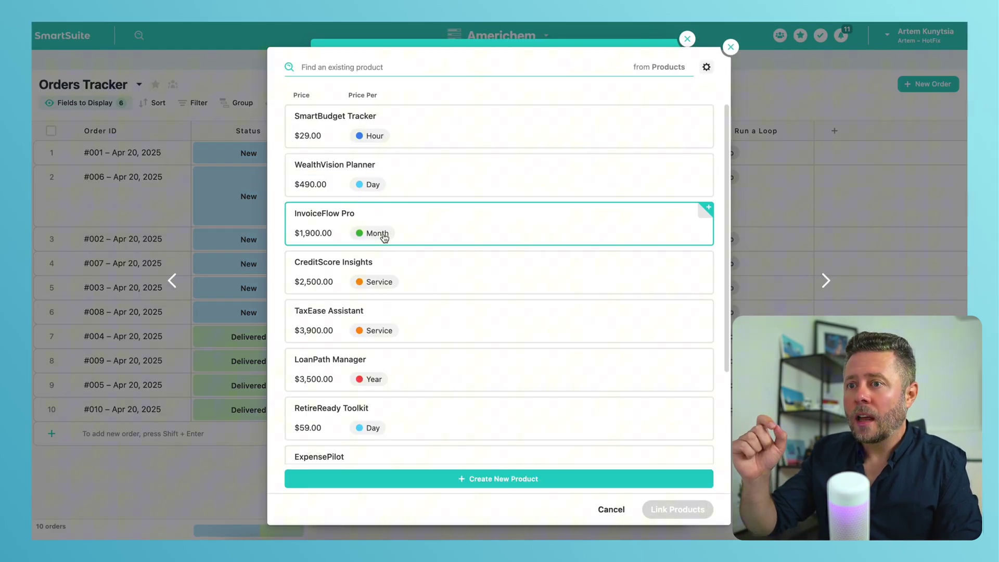
{"action": "left_click", "coordinate": [402, 228]}
{"action": "left_click", "coordinate": [414, 282]}
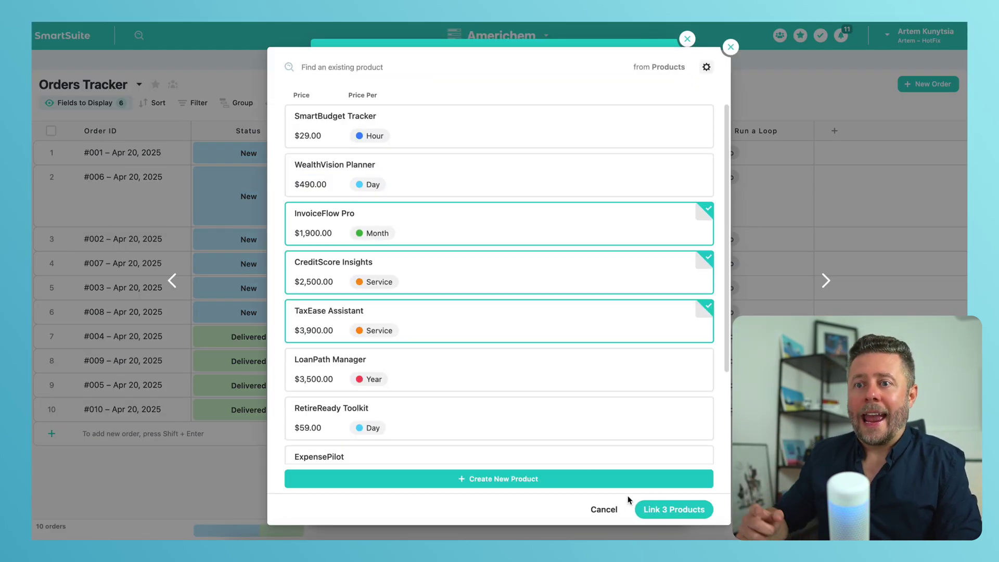
{"action": "left_click", "coordinate": [657, 511]}
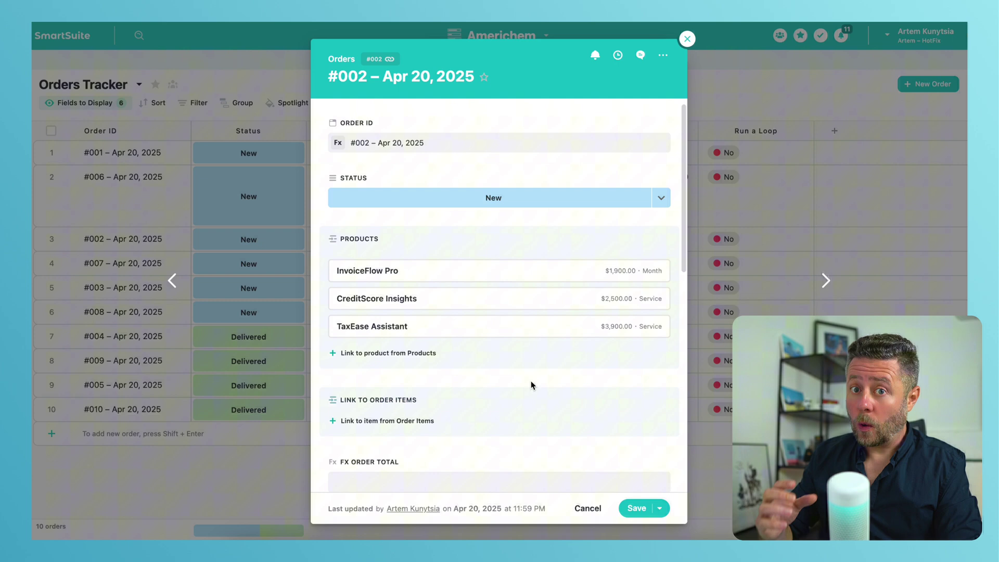
{"action": "scroll", "coordinate": [530, 382], "scroll_direction": "down", "scroll_amount": 5}
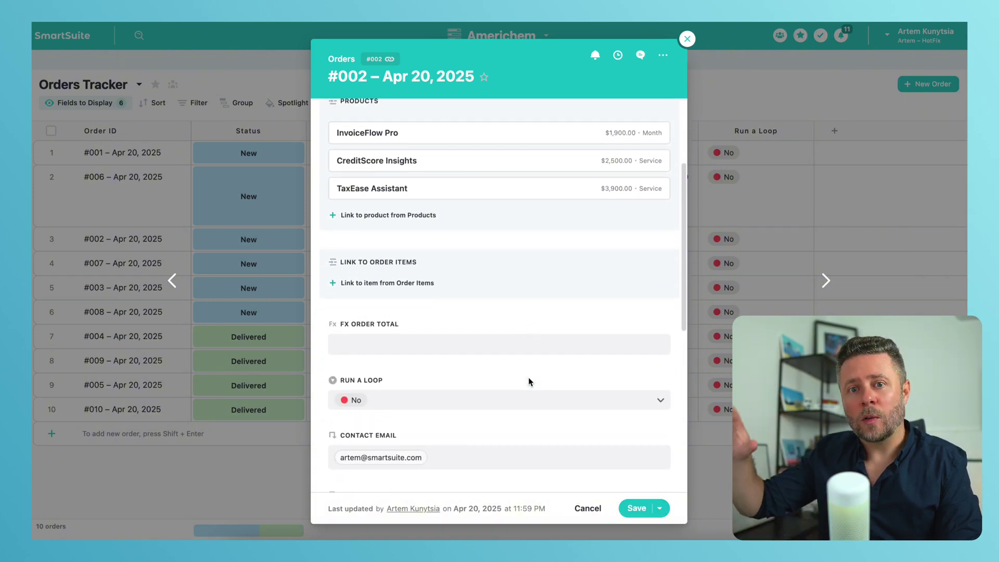
{"action": "scroll", "coordinate": [530, 382], "scroll_direction": "up", "scroll_amount": 1}
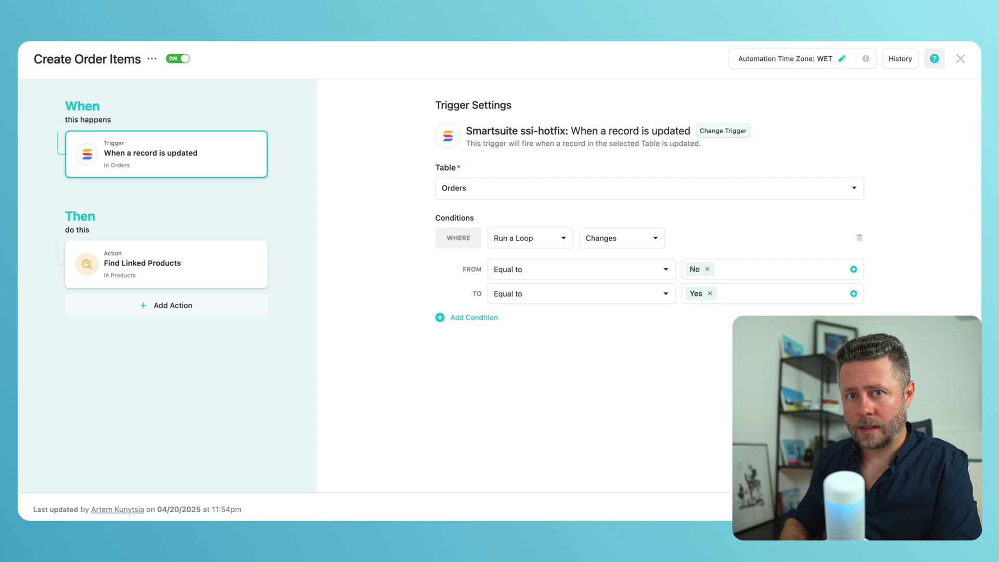
Display the Find Linked Products settings: up to 100 Products linked to the triggering order
{"action": "left_click", "coordinate": [216, 268]}
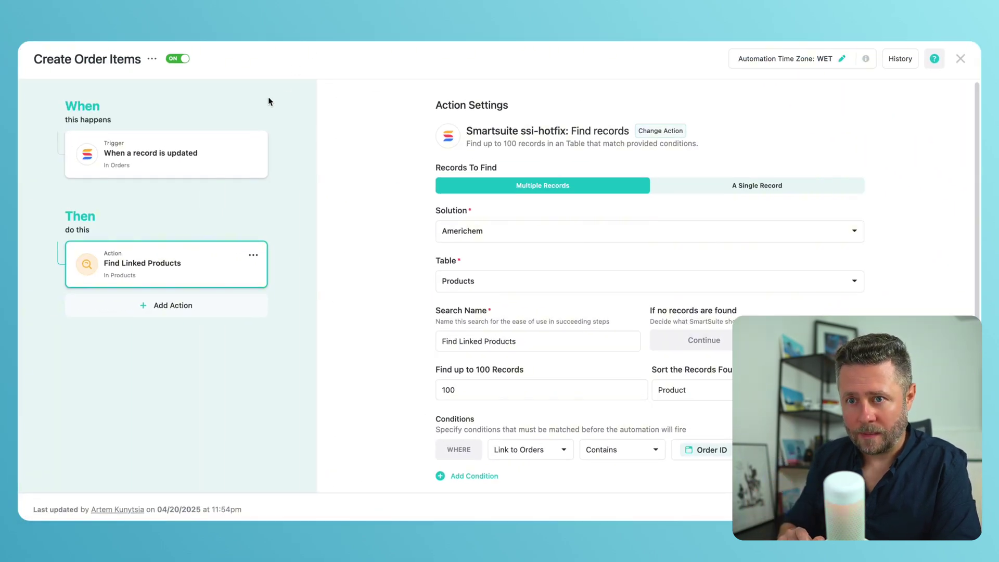
Add a looping group 'Create Order Items' over the Find Linked Products results
{"action": "left_click", "coordinate": [173, 305]}
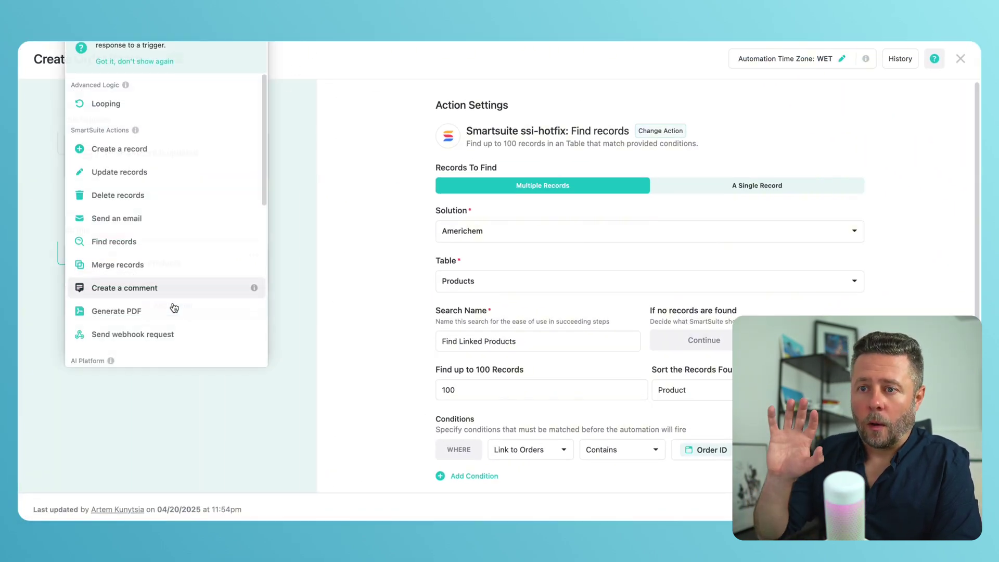
{"action": "left_click", "coordinate": [114, 113]}
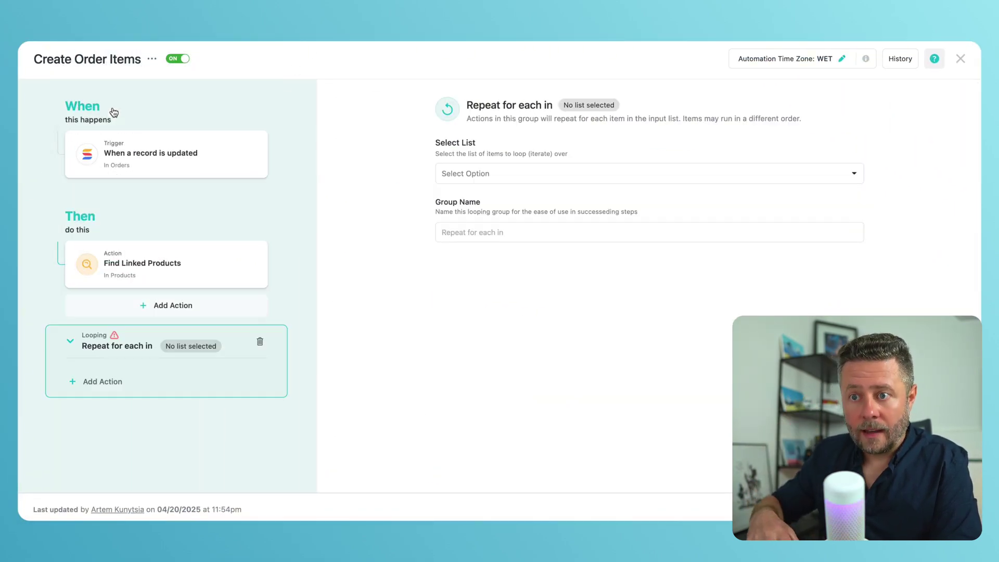
{"action": "left_click", "coordinate": [452, 177]}
{"action": "left_click", "coordinate": [468, 209]}
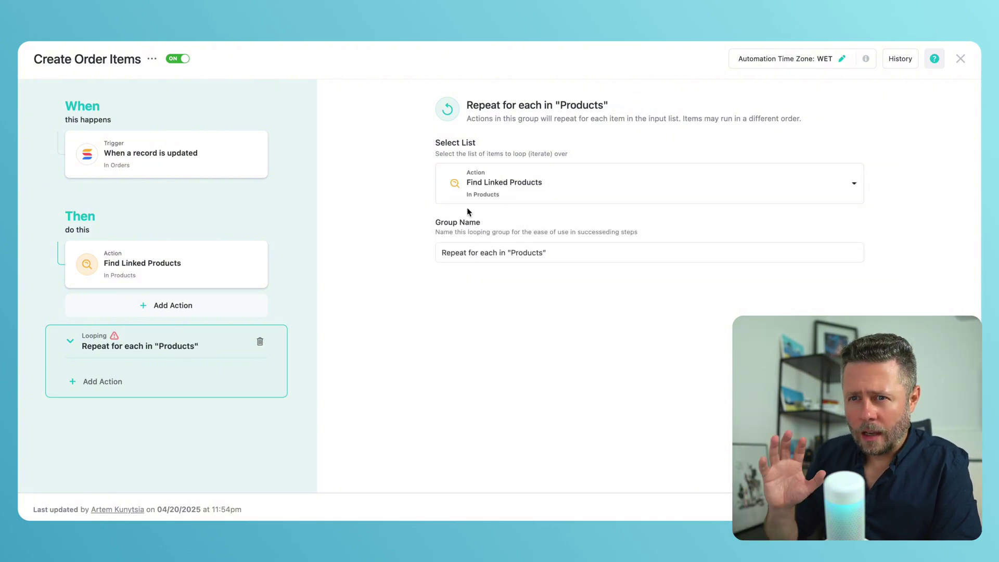
{"action": "left_click_drag", "start_coordinate": [560, 252], "coordinate": [437, 252]}
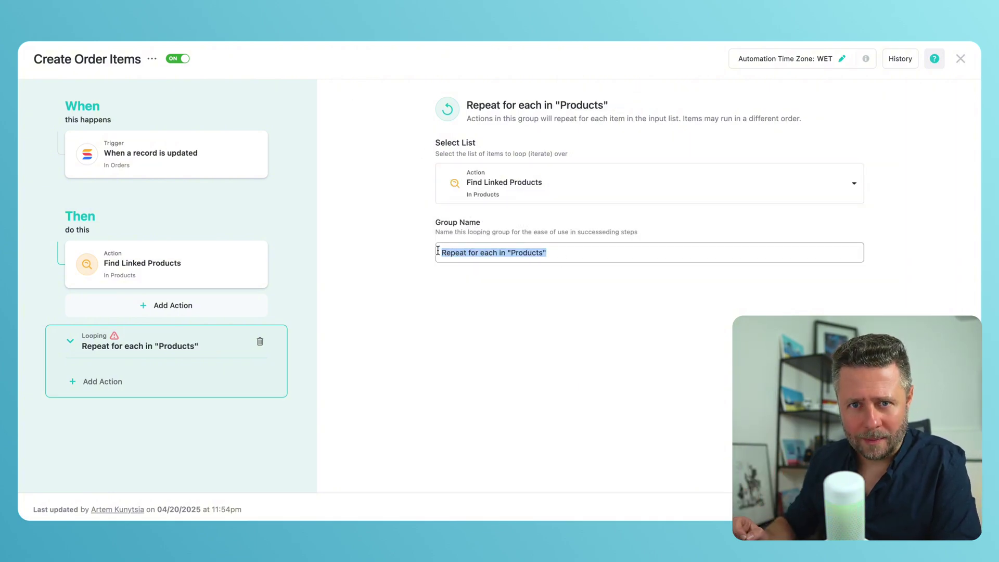
{"action": "type", "text": "Create Order Items"}
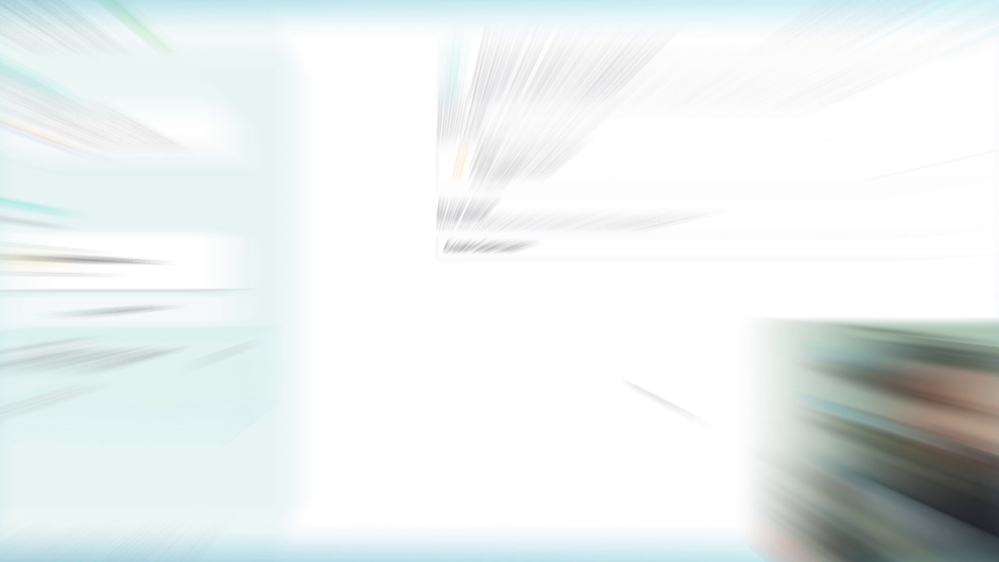
Inside the loop, create an Order Items record with Link to Order set to the trigger's Order ID
{"action": "left_click", "coordinate": [102, 382]}
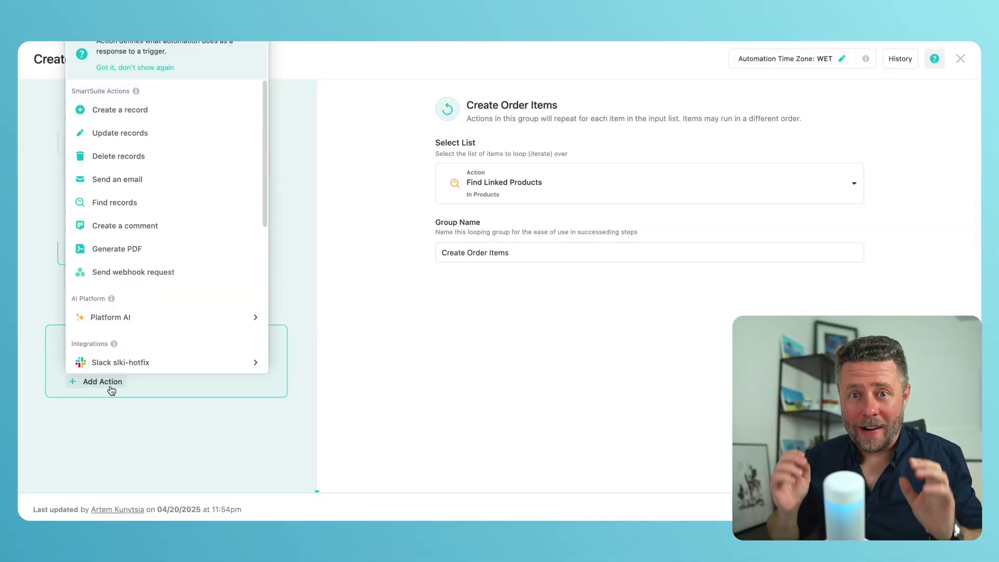
{"action": "left_click", "coordinate": [116, 109]}
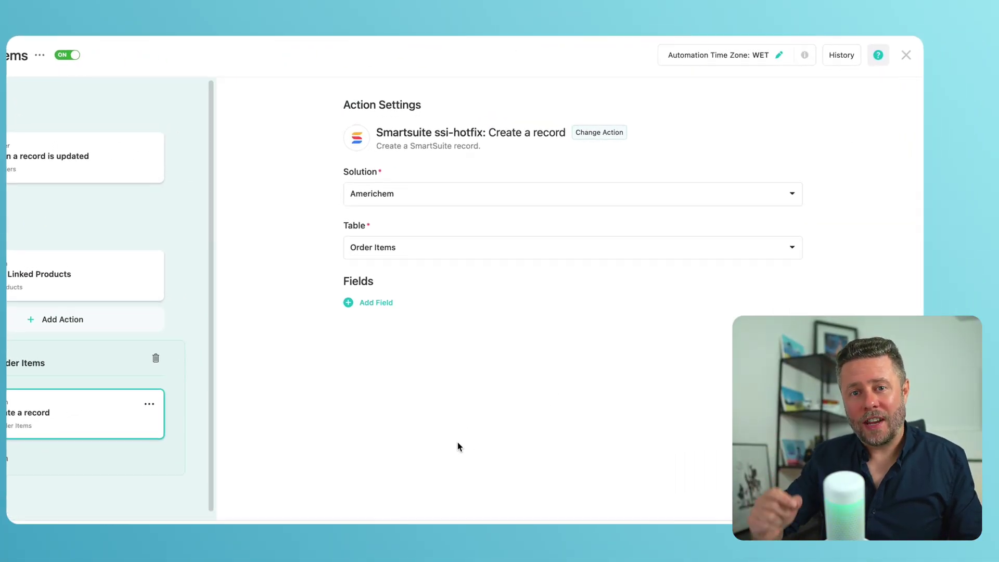
{"action": "left_click", "coordinate": [382, 303]}
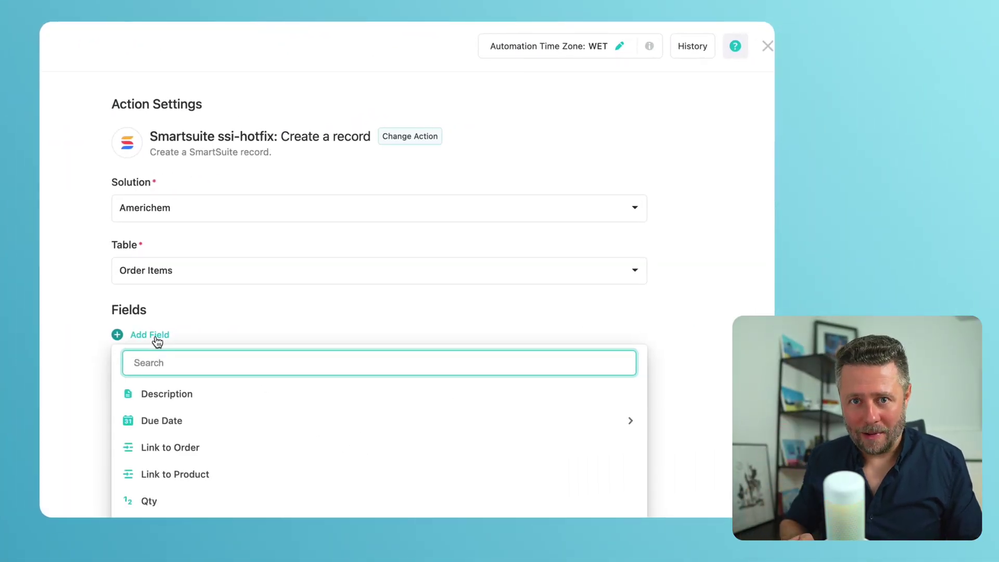
{"action": "left_click", "coordinate": [188, 449]}
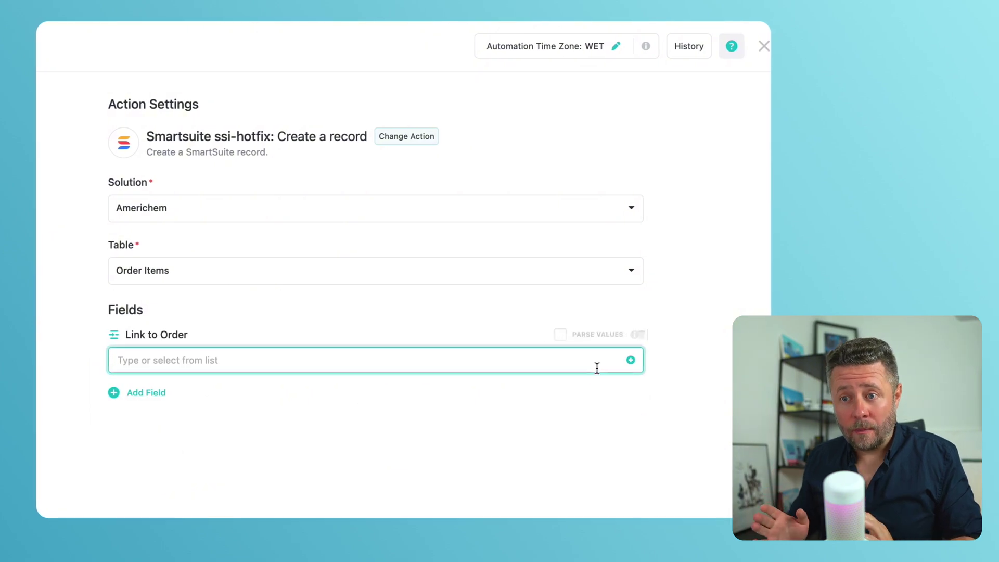
{"action": "left_click", "coordinate": [629, 360]}
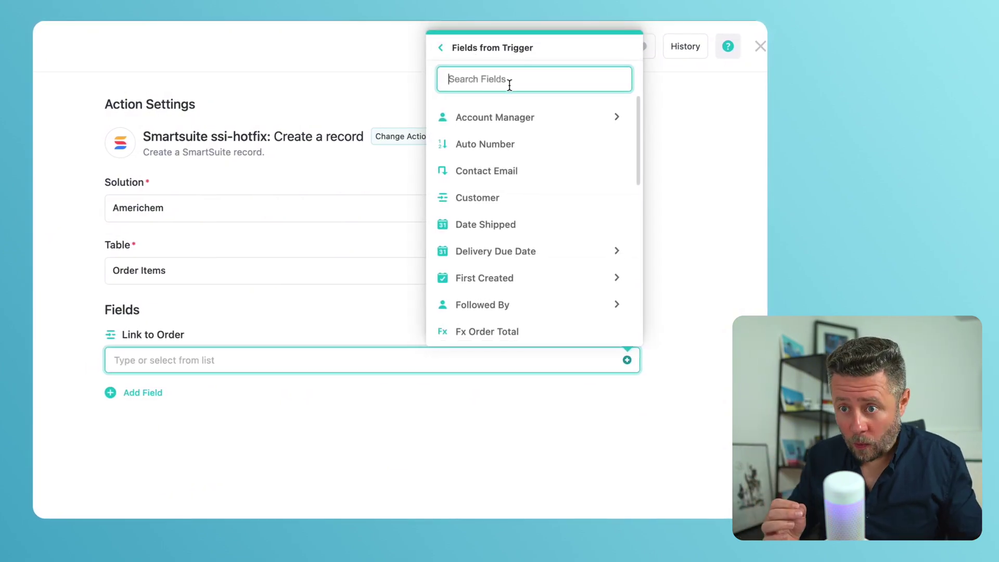
{"action": "scroll", "coordinate": [500, 232], "scroll_direction": "down", "scroll_amount": 5}
{"action": "left_click", "coordinate": [486, 275]}
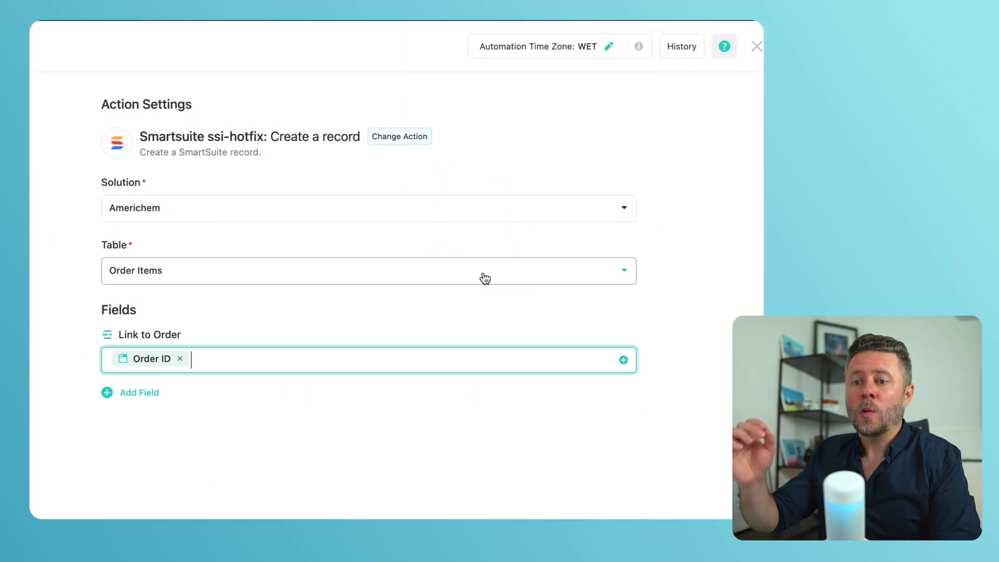
Set the new record's Link to Product to the current looped Product
{"action": "left_click", "coordinate": [146, 392]}
{"action": "left_click", "coordinate": [623, 419]}
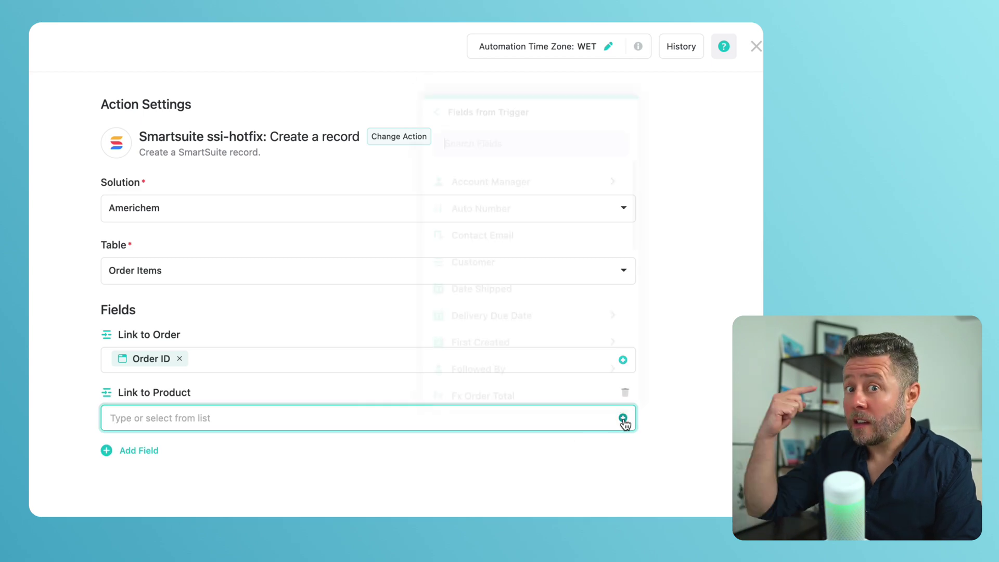
{"action": "left_click", "coordinate": [464, 102]}
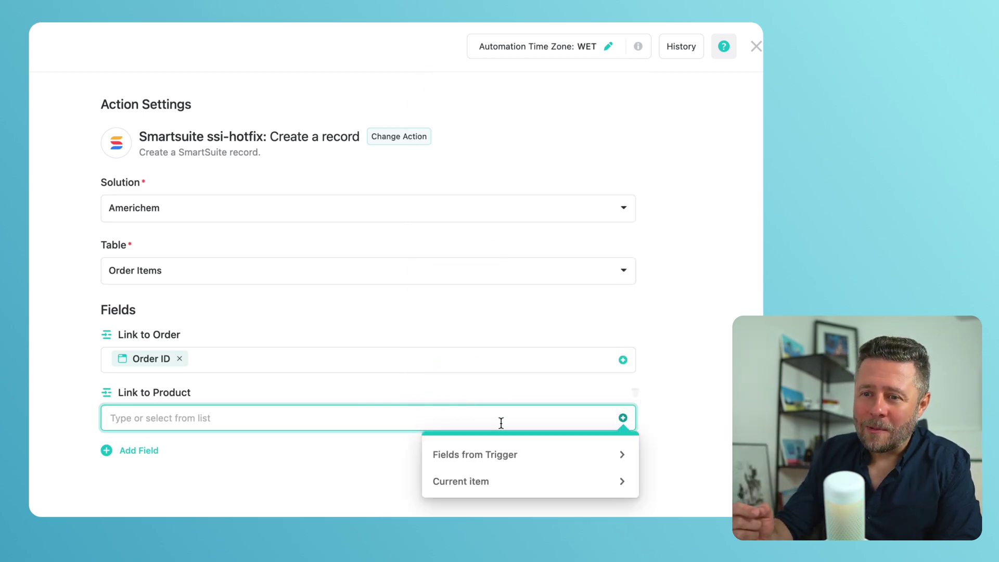
{"action": "left_click", "coordinate": [488, 488]}
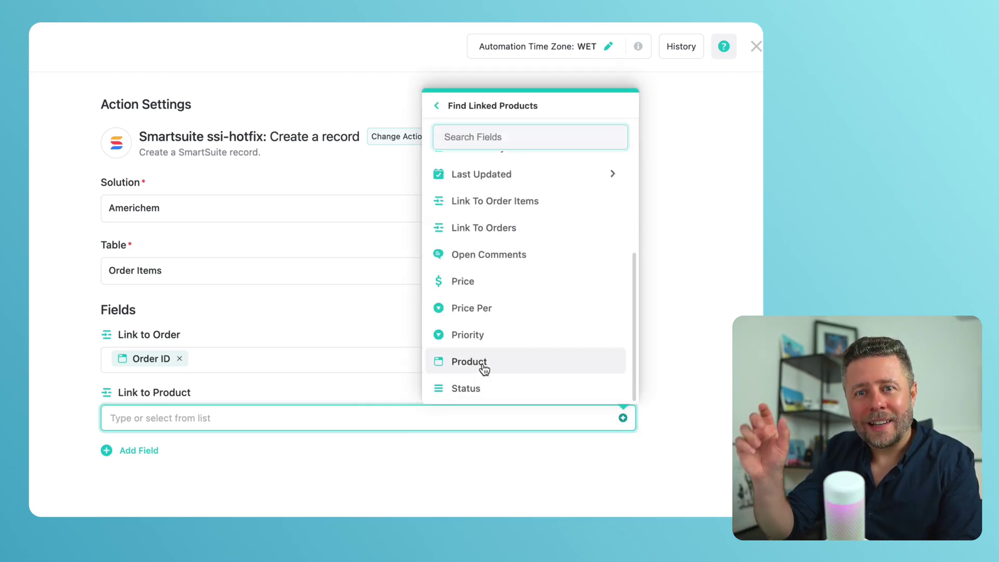
{"action": "left_click", "coordinate": [483, 364]}
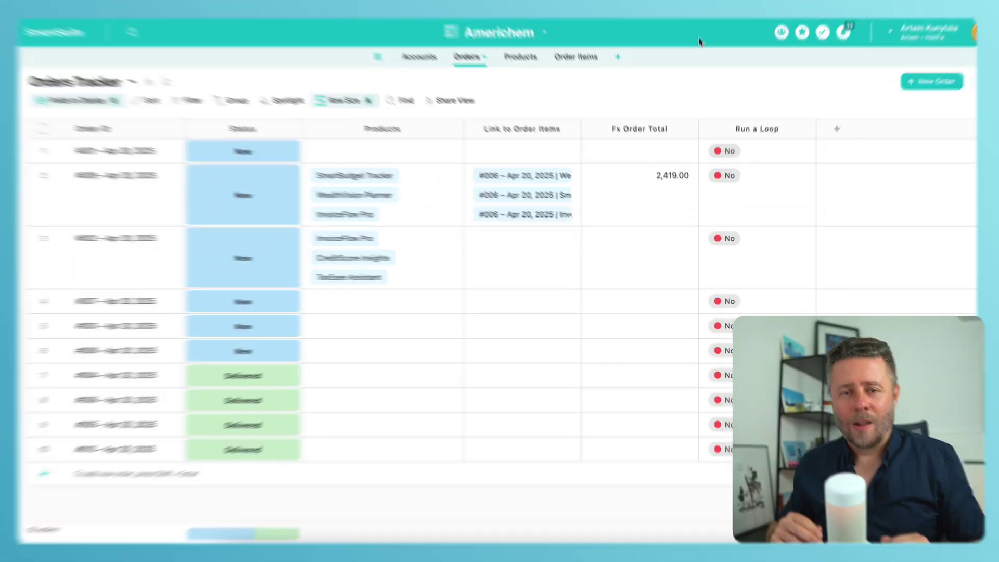
Switch order #002's Run a Loop cell to Yes so its order items get created
{"action": "left_click", "coordinate": [660, 281]}
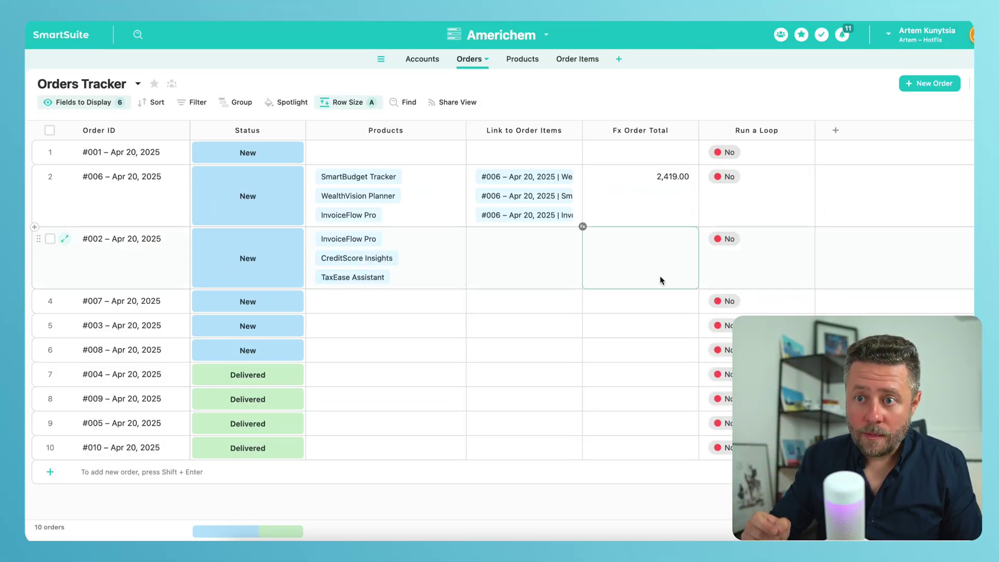
{"action": "left_click", "coordinate": [791, 257]}
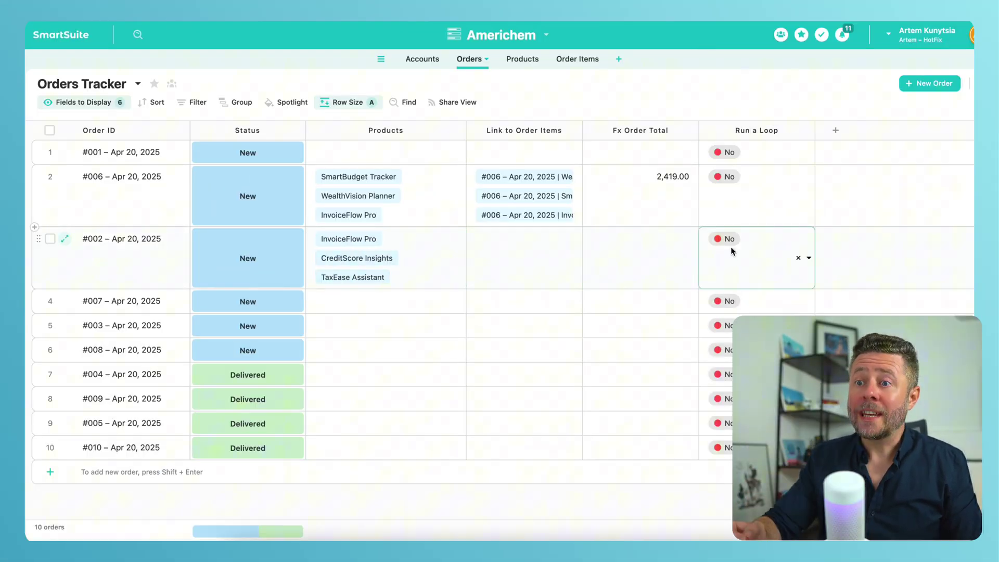
{"action": "left_click", "coordinate": [810, 263]}
{"action": "left_click", "coordinate": [714, 353]}
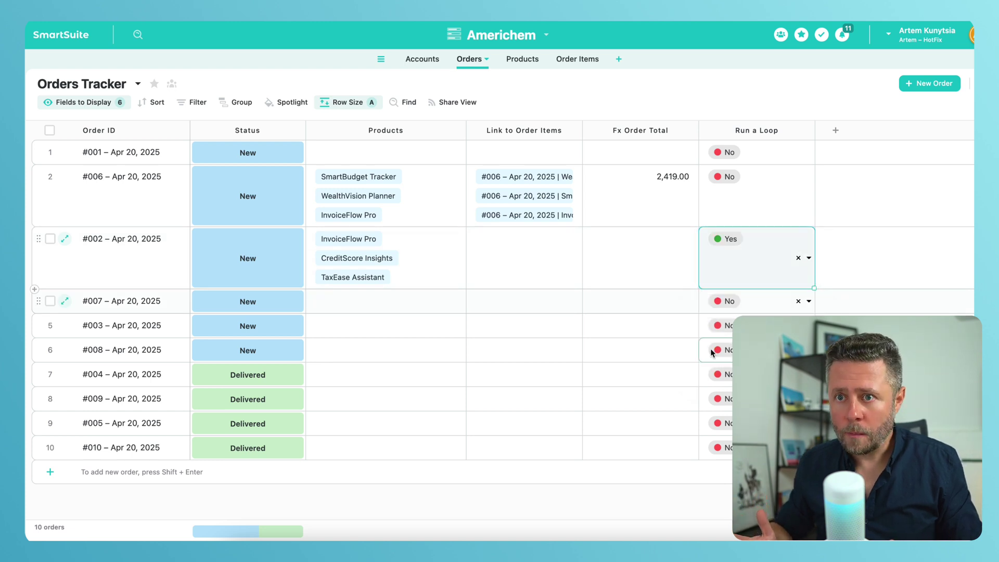
{"action": "left_click", "coordinate": [727, 115]}
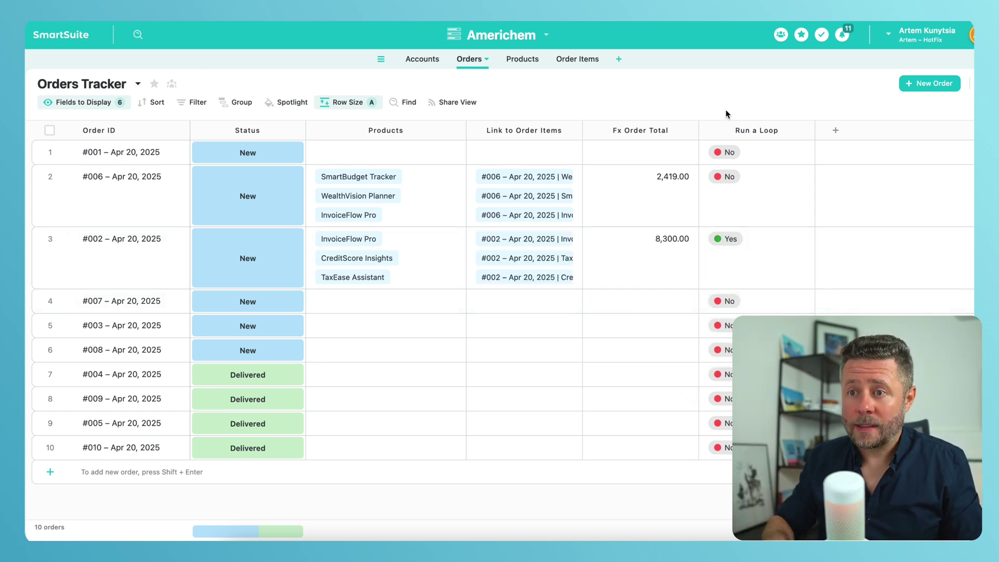
{"action": "left_click", "coordinate": [577, 59]}
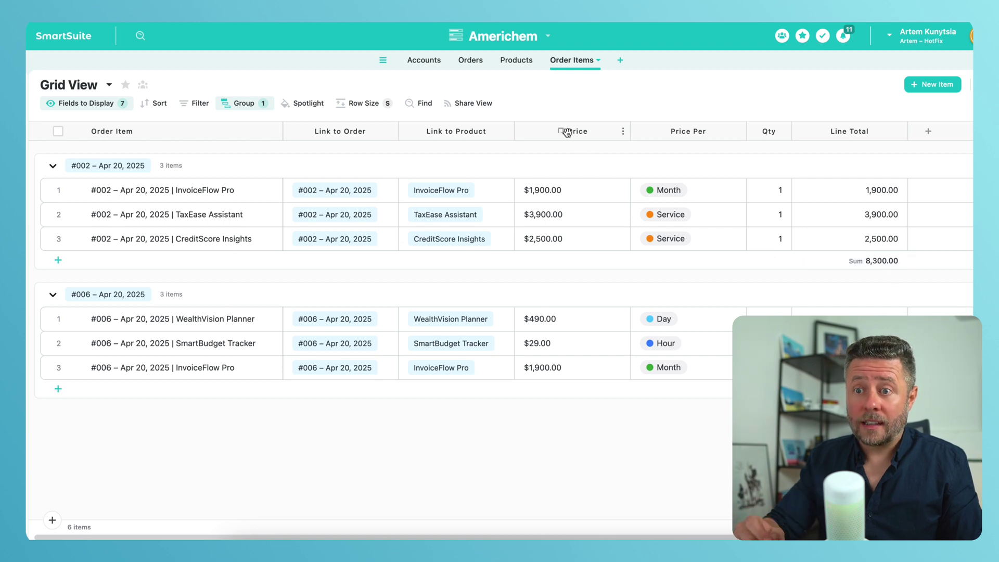
{"action": "left_click", "coordinate": [478, 67]}
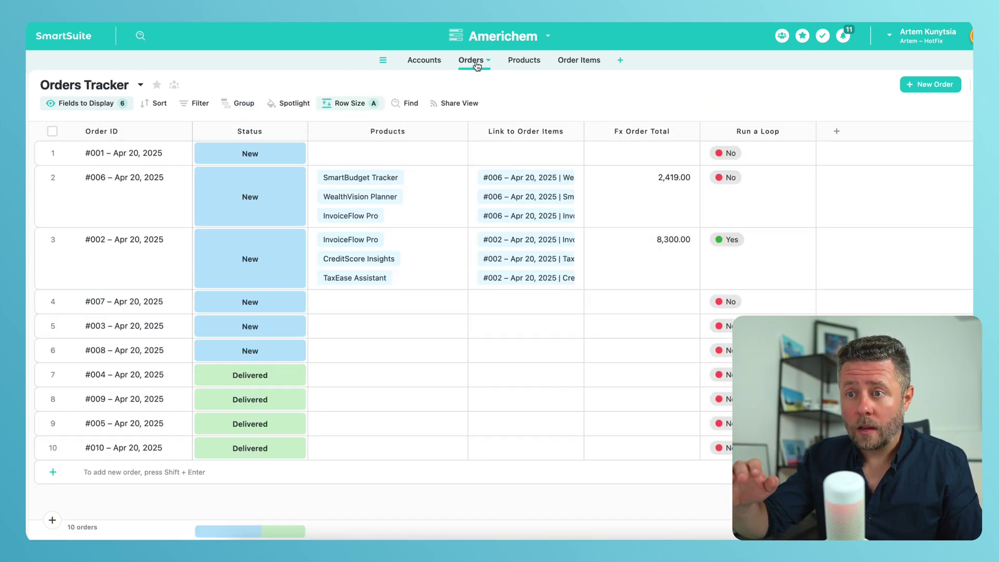